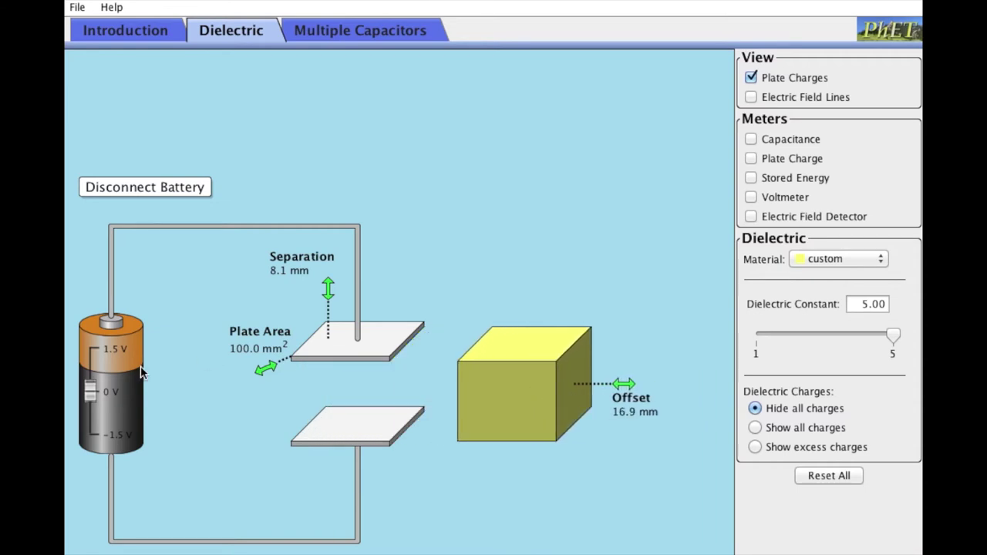
# - Raise the battery to a positive voltage below 1.5 V and show the electric field lines between the plates
pyautogui.moveTo(91, 392); pyautogui.dragTo(89, 381)
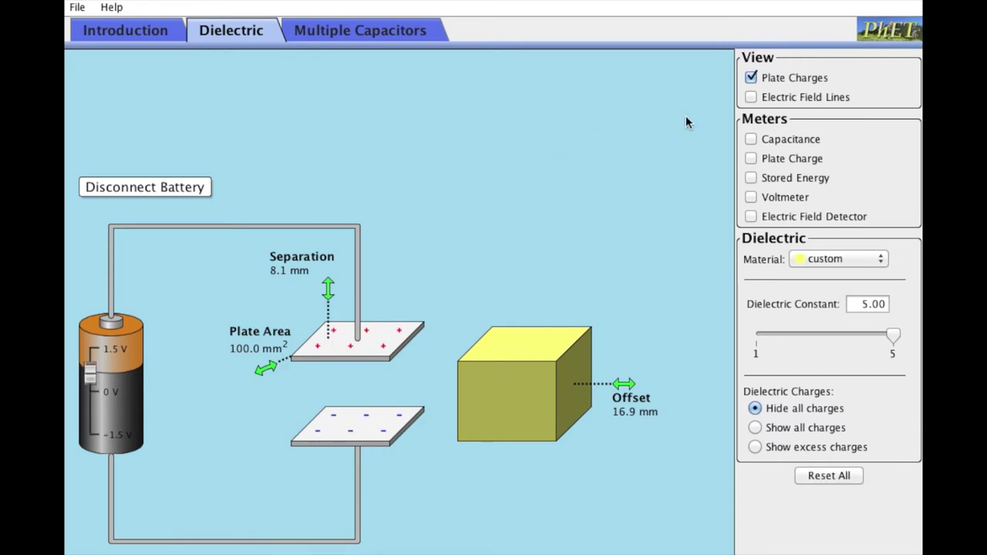
pyautogui.click(751, 97)
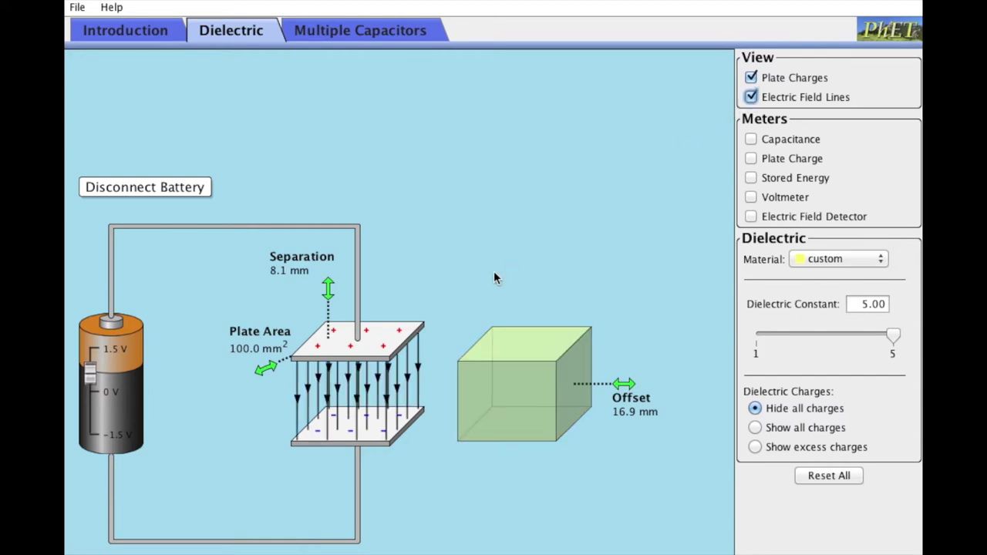
pyautogui.moveTo(90, 378)
pyautogui.mouseDown()
pyautogui.moveTo(89, 421)
pyautogui.moveTo(90, 377)
pyautogui.mouseUp()
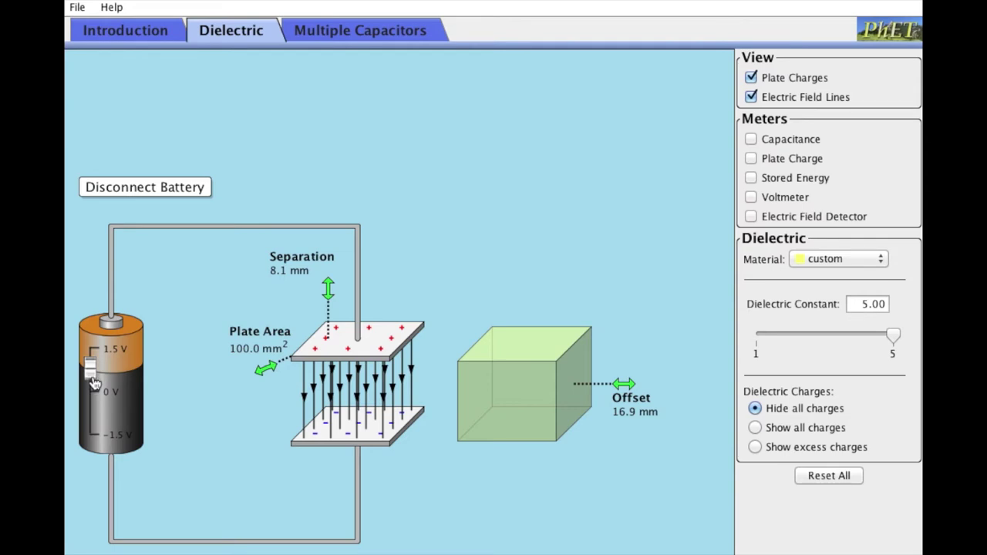
# - Reduce the plate separation to 5.0 mm and enlarge the plate area to 400.0 mm²
pyautogui.moveTo(329, 289)
pyautogui.mouseDown()
pyautogui.moveTo(330, 318)
pyautogui.moveTo(329, 256)
pyautogui.moveTo(329, 309)
pyautogui.mouseUp()
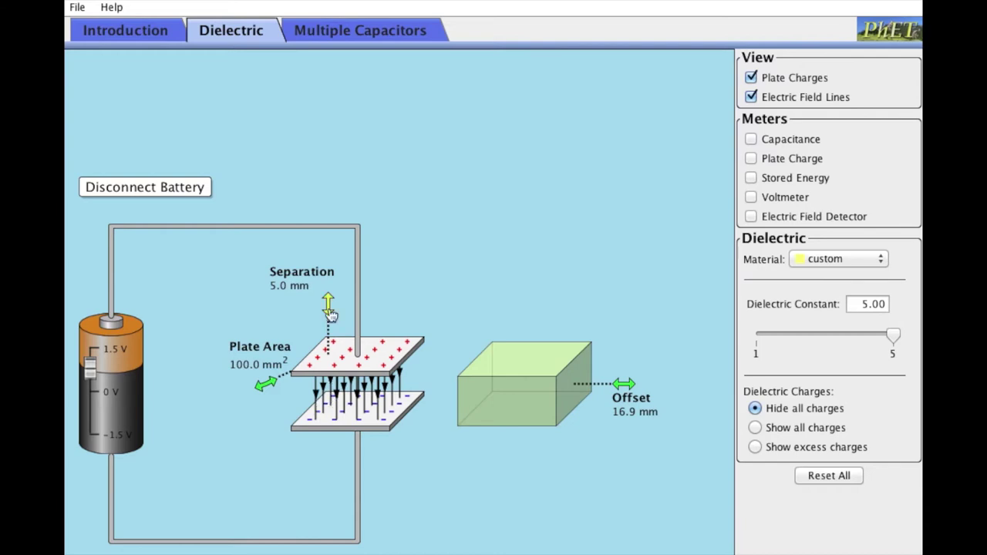
pyautogui.moveTo(330, 312); pyautogui.dragTo(329, 313)
pyautogui.moveTo(331, 312); pyautogui.dragTo(328, 338)
pyautogui.moveTo(269, 388); pyautogui.dragTo(195, 421)
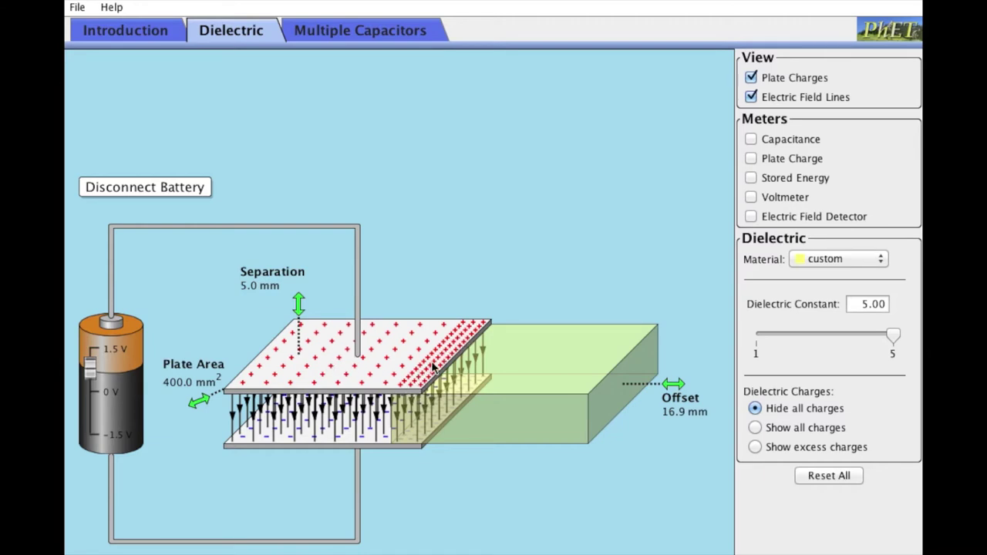
# - Slide the dielectric to an offset of 6.3 mm and place an electric field detector in the air-filled part of the gap
pyautogui.moveTo(469, 428); pyautogui.dragTo(363, 431)
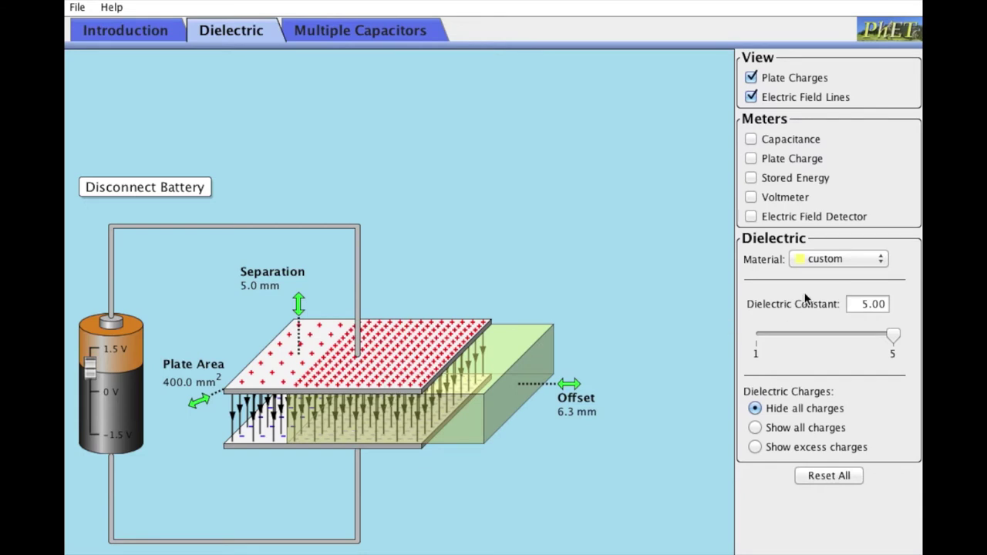
pyautogui.click(751, 216)
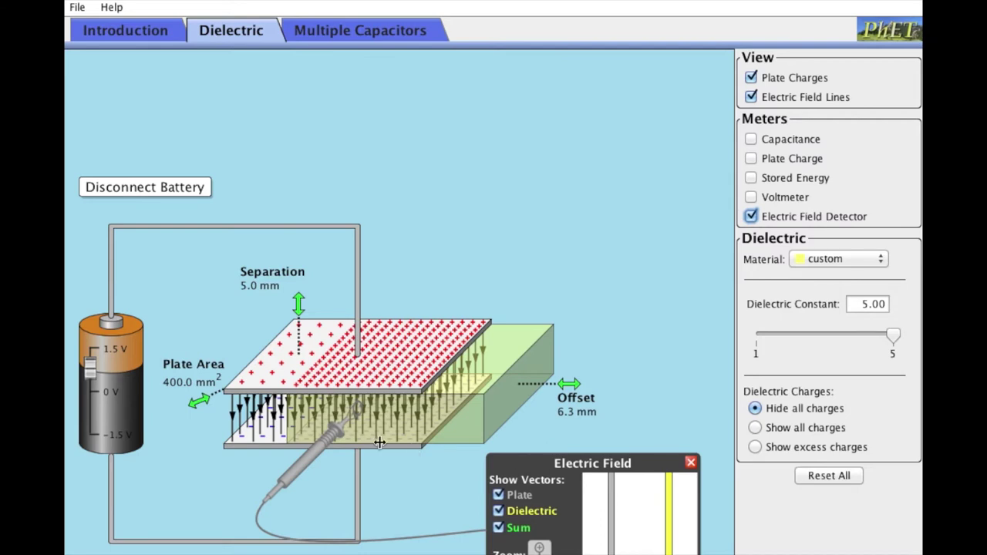
pyautogui.moveTo(330, 445); pyautogui.dragTo(236, 447)
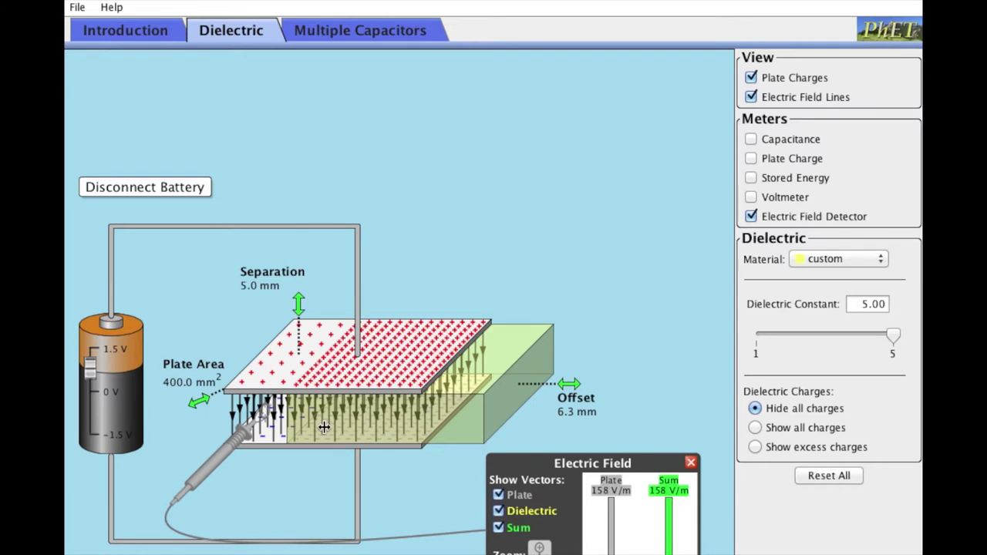
pyautogui.moveTo(242, 437); pyautogui.dragTo(240, 440)
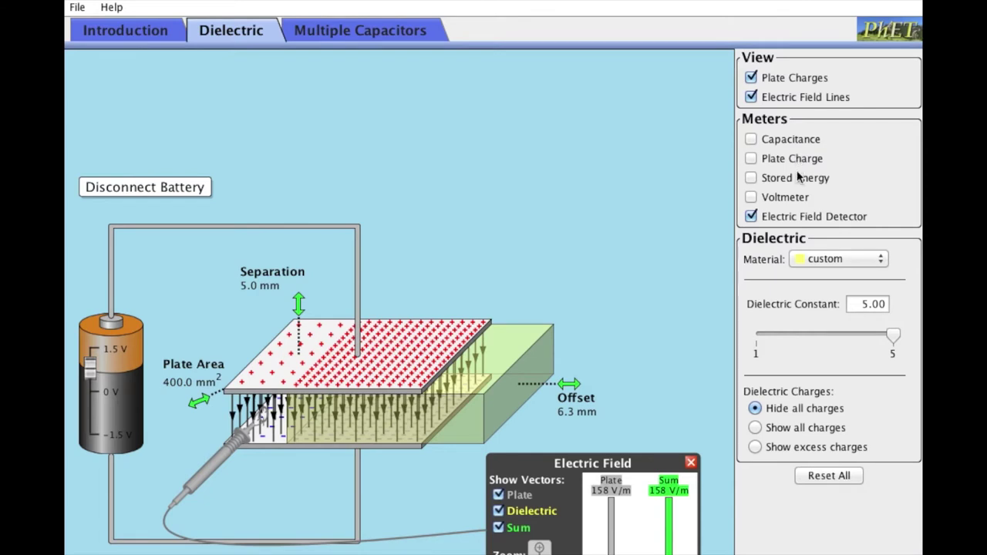
# - Connect a voltmeter across the battery's terminals and set the battery voltage to about 1 V
pyautogui.click(751, 196)
pyautogui.moveTo(652, 347); pyautogui.dragTo(99, 121)
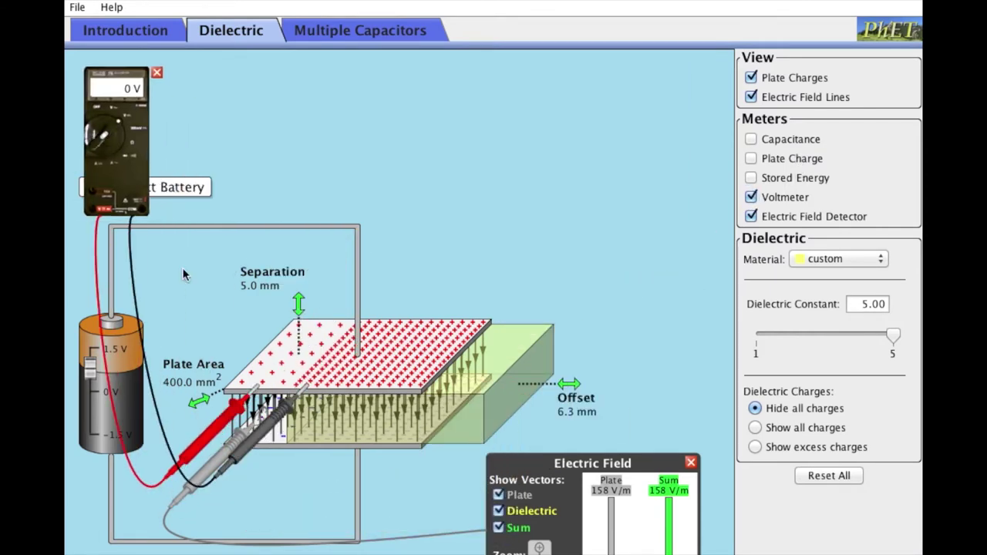
pyautogui.moveTo(222, 413); pyautogui.dragTo(81, 355)
pyautogui.moveTo(235, 429); pyautogui.dragTo(107, 465)
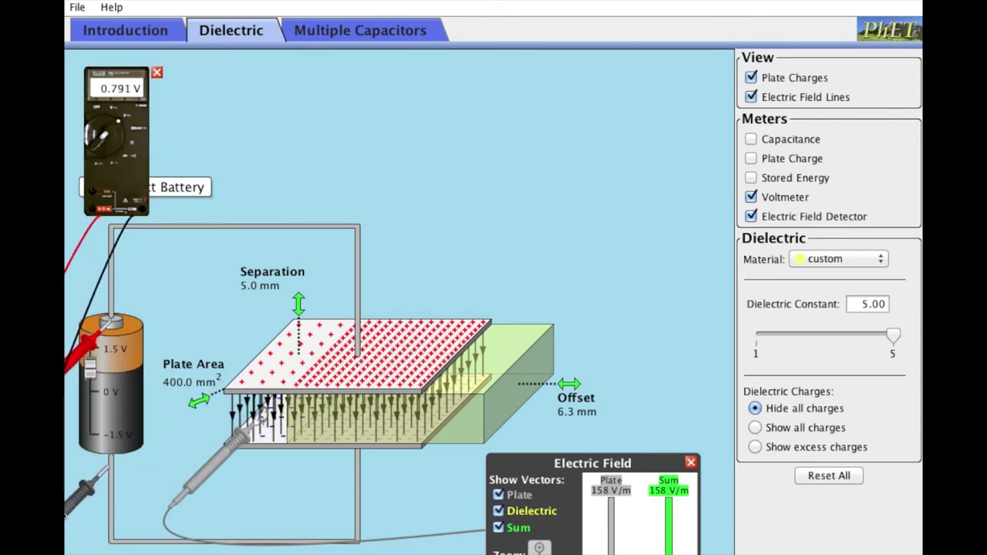
pyautogui.moveTo(91, 376); pyautogui.dragTo(91, 373)
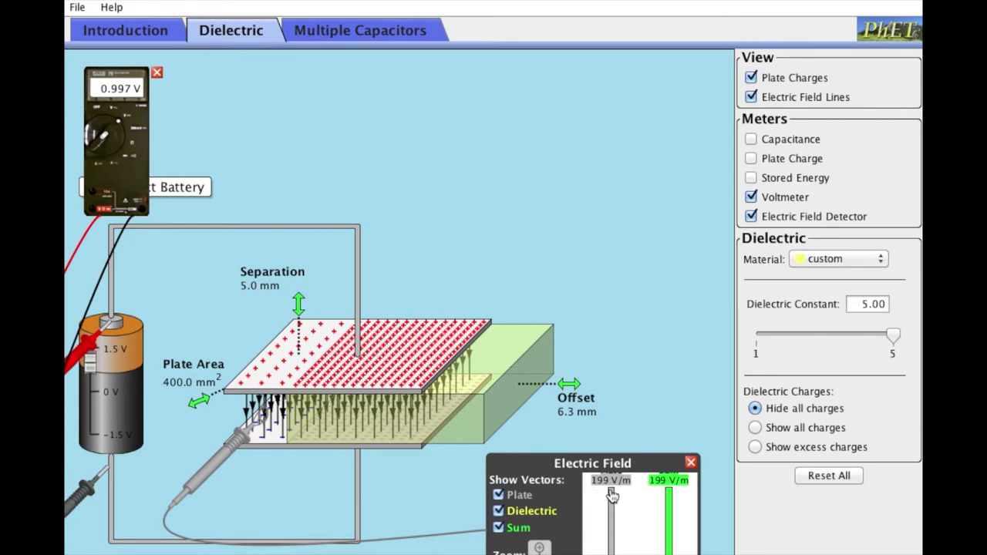
# - Rescale the detector's field vectors and measure the electric field at several points inside the dielectric
pyautogui.click(539, 548)
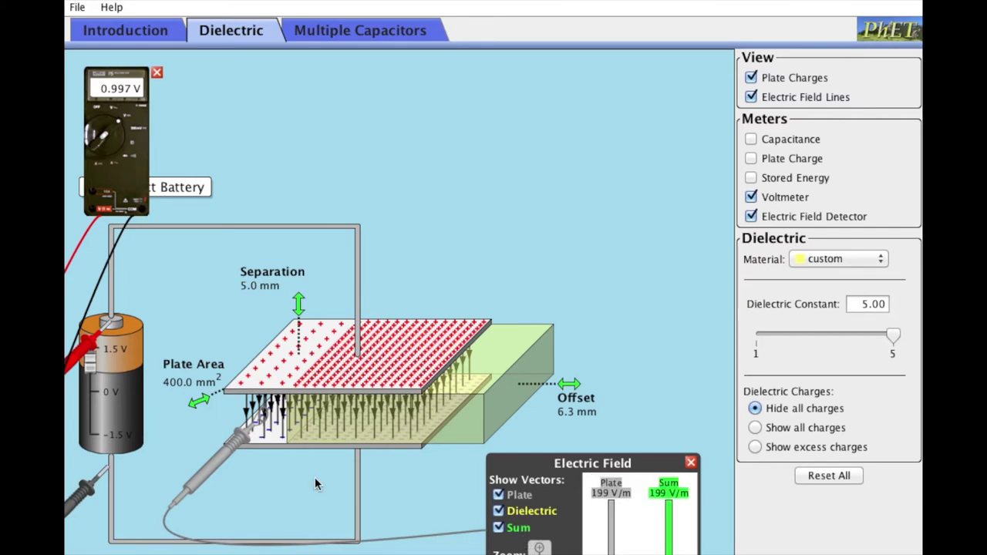
pyautogui.moveTo(234, 458); pyautogui.dragTo(284, 463)
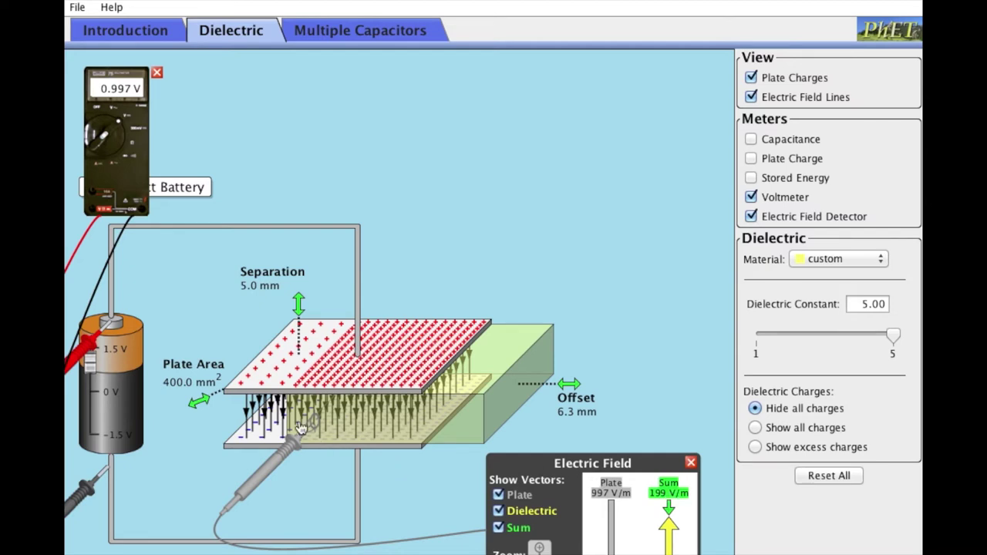
pyautogui.moveTo(292, 447)
pyautogui.mouseDown()
pyautogui.moveTo(232, 442)
pyautogui.moveTo(275, 439)
pyautogui.moveTo(231, 459)
pyautogui.moveTo(296, 441)
pyautogui.moveTo(235, 436)
pyautogui.moveTo(297, 451)
pyautogui.mouseUp()
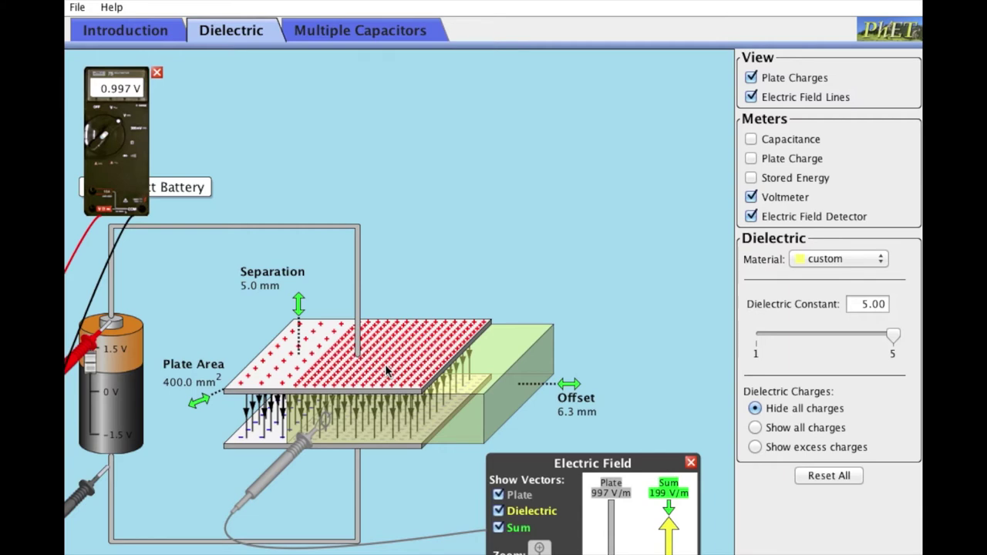
pyautogui.moveTo(299, 458); pyautogui.dragTo(327, 456)
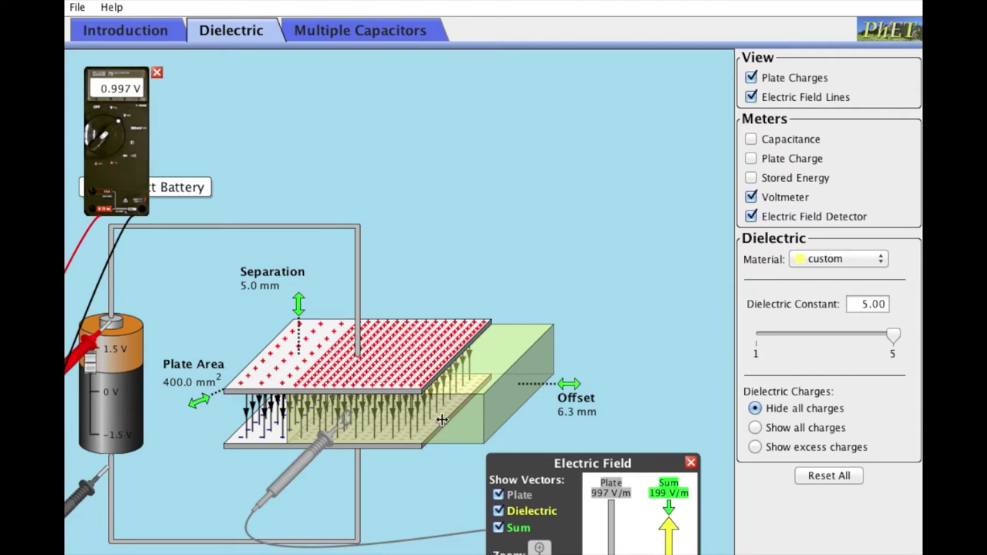
# - Remove the electric field detector and slide the dielectric fully between the plates to a 0.0 mm offset
pyautogui.moveTo(306, 460); pyautogui.dragTo(284, 513)
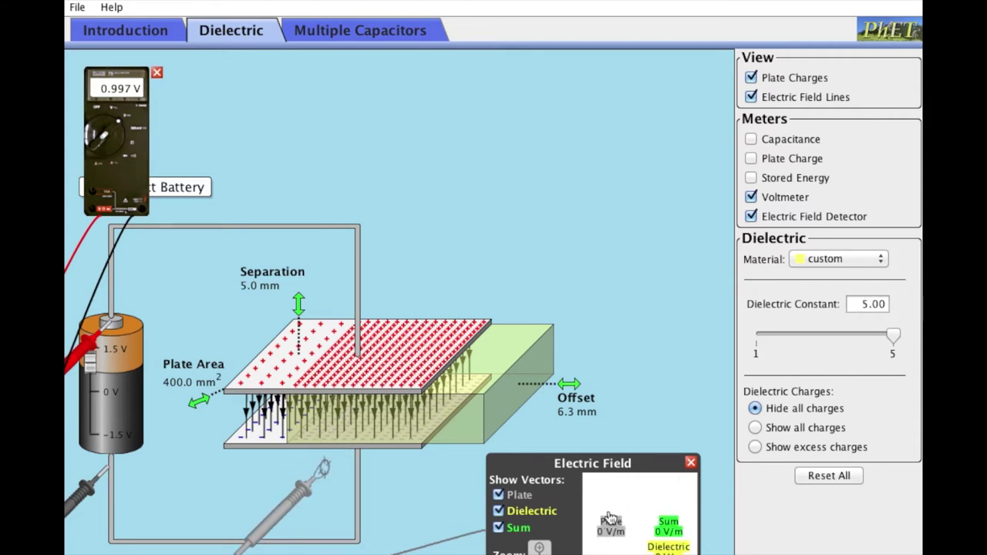
pyautogui.click(692, 463)
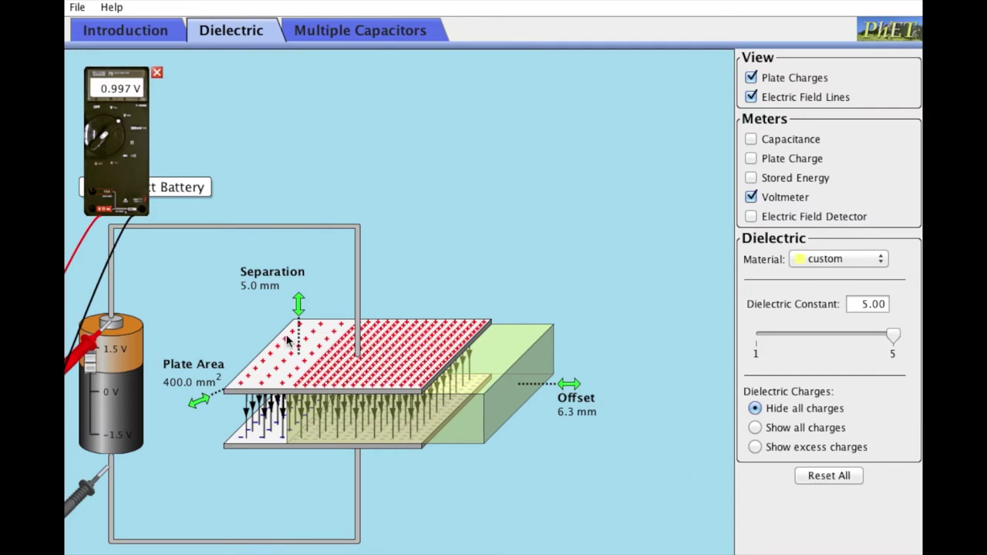
pyautogui.moveTo(300, 310)
pyautogui.mouseDown()
pyautogui.moveTo(300, 278)
pyautogui.moveTo(298, 309)
pyautogui.mouseUp()
pyautogui.moveTo(198, 403); pyautogui.dragTo(124, 378)
pyautogui.moveTo(327, 430); pyautogui.dragTo(253, 429)
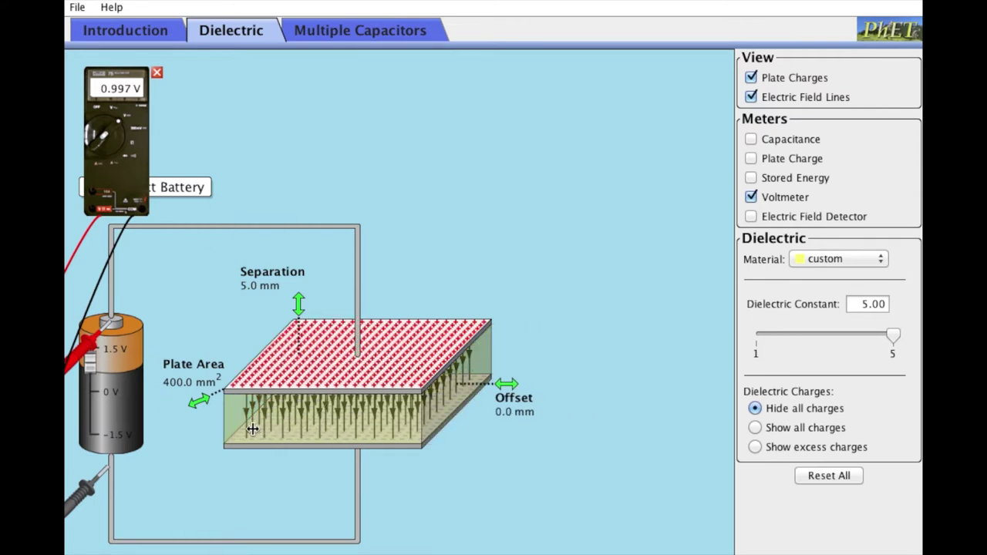
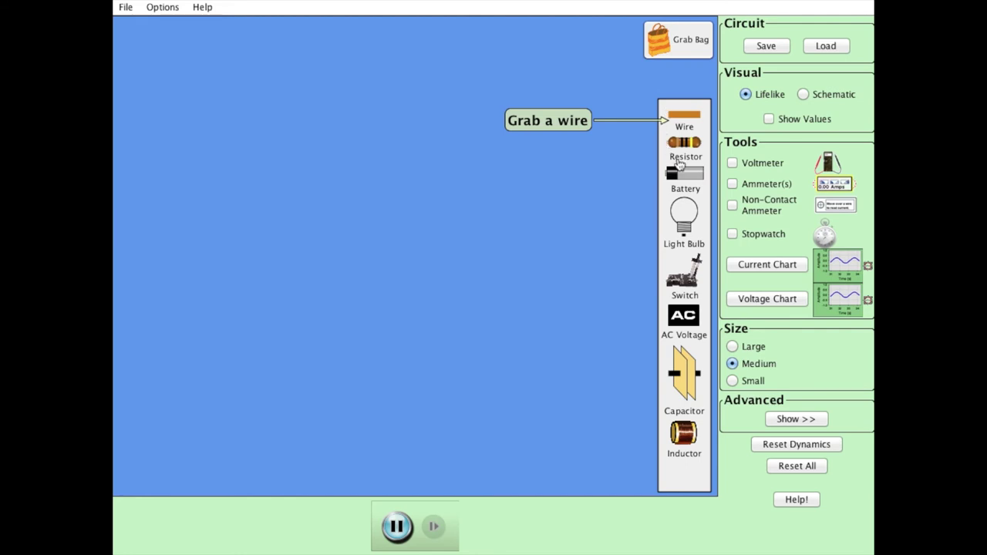
# - In the circuit construction simulation, stack two batteries vertically in series at the left of the workspace
pyautogui.moveTo(682, 178); pyautogui.dragTo(217, 228)
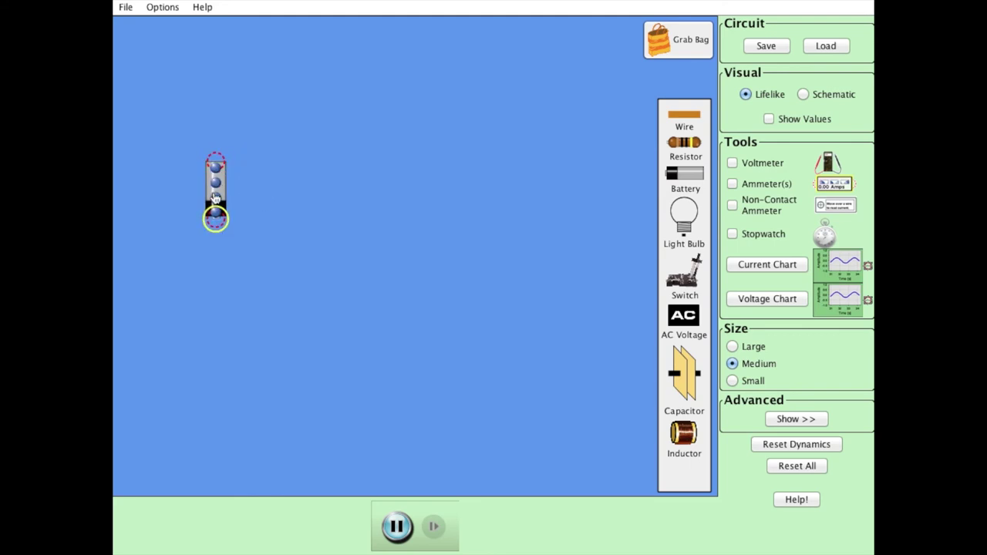
pyautogui.moveTo(680, 177); pyautogui.dragTo(224, 284)
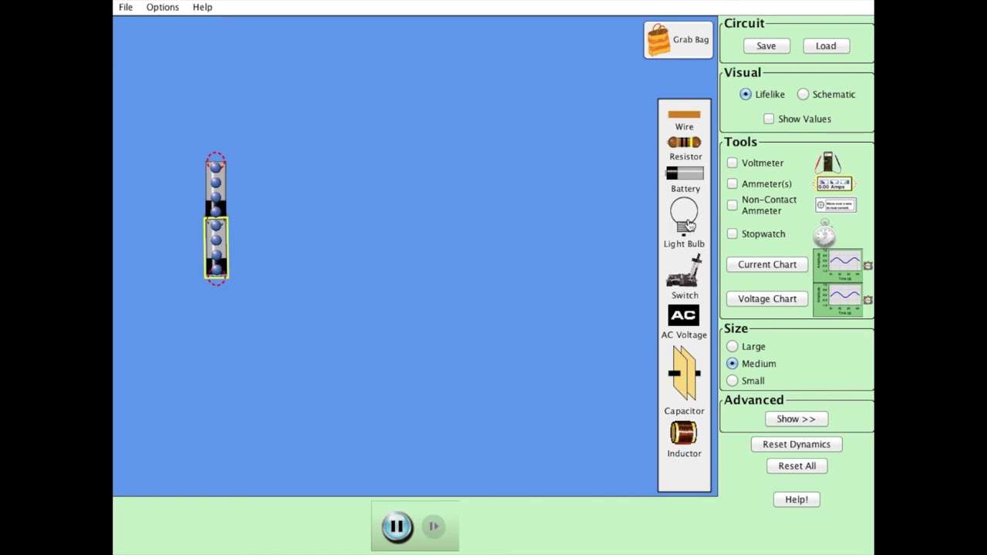
# - Add a capacitor above and between the batteries and a light bulb, with the bulb tilted so its terminals face the batteries
pyautogui.moveTo(667, 213); pyautogui.dragTo(420, 164)
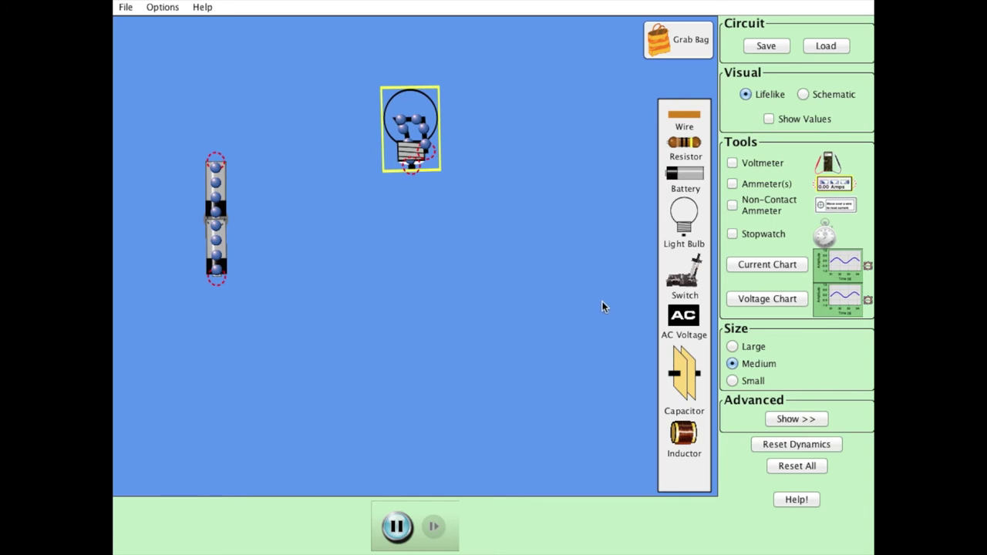
pyautogui.moveTo(691, 389); pyautogui.dragTo(321, 128)
pyautogui.click(402, 148)
pyautogui.moveTo(403, 148); pyautogui.dragTo(468, 176)
pyautogui.moveTo(483, 220); pyautogui.dragTo(456, 265)
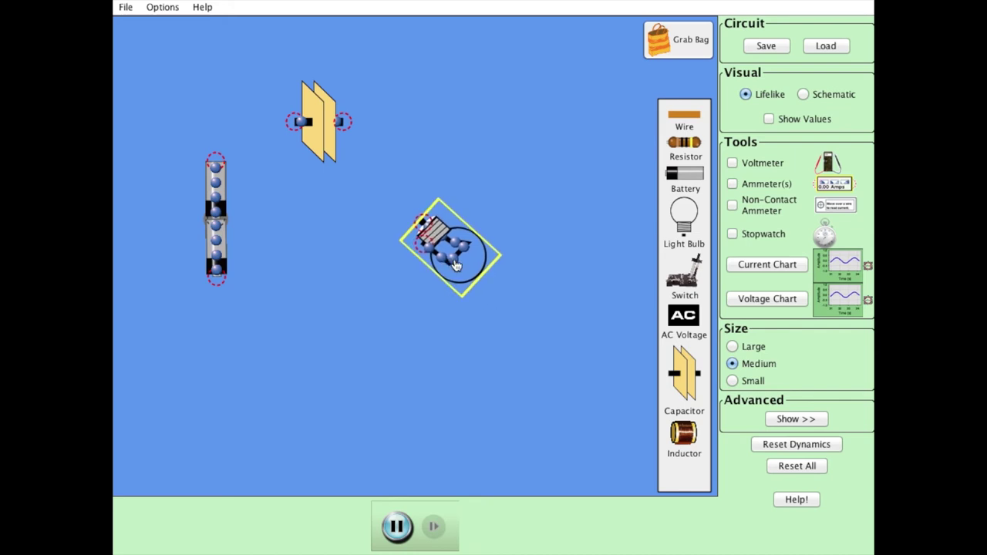
pyautogui.moveTo(337, 162); pyautogui.dragTo(347, 182)
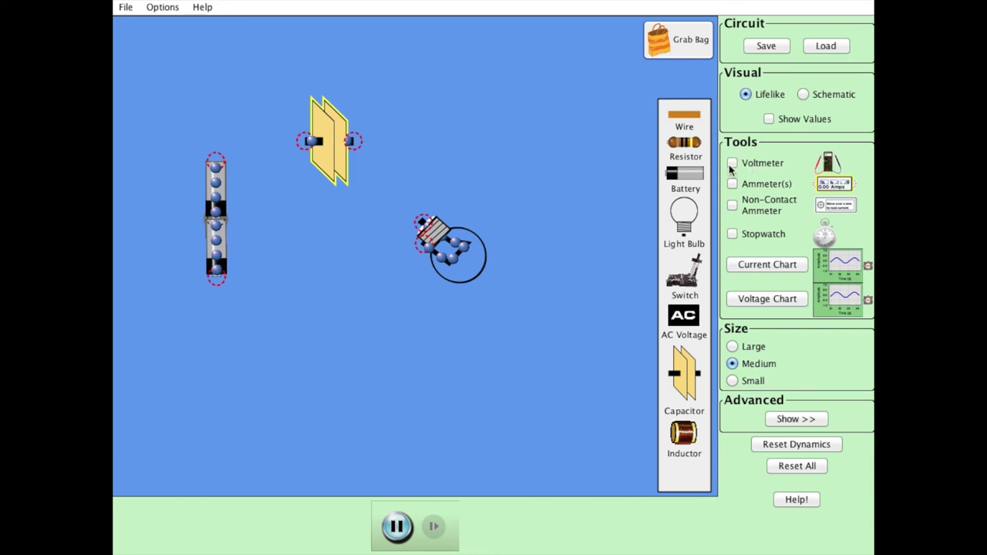
# - Add a voltage chart below the batteries and place its two probes on the light bulb's terminals
pyautogui.click(751, 301)
pyautogui.moveTo(274, 231); pyautogui.dragTo(270, 426)
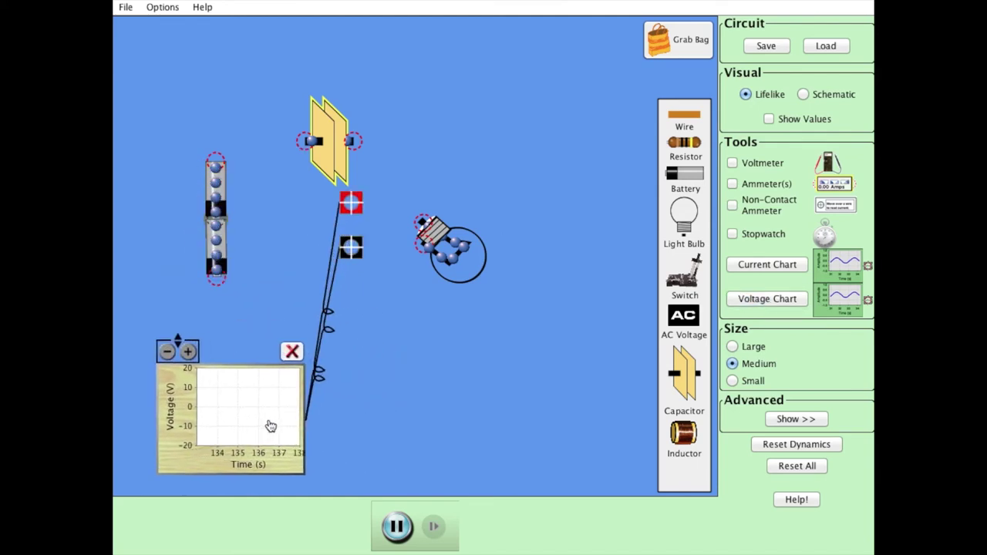
pyautogui.moveTo(351, 211); pyautogui.dragTo(426, 225)
pyautogui.moveTo(351, 255); pyautogui.dragTo(425, 255)
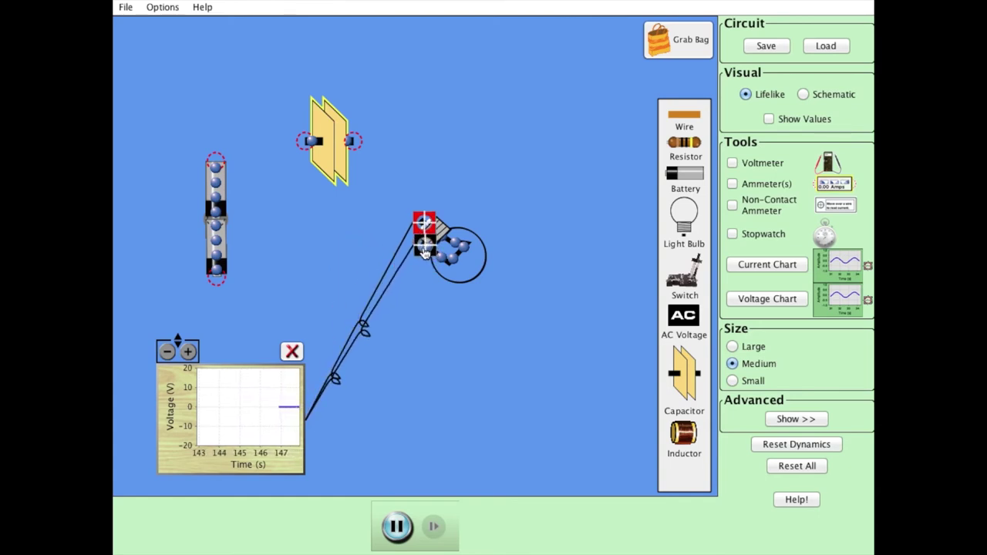
pyautogui.moveTo(267, 411); pyautogui.dragTo(257, 378)
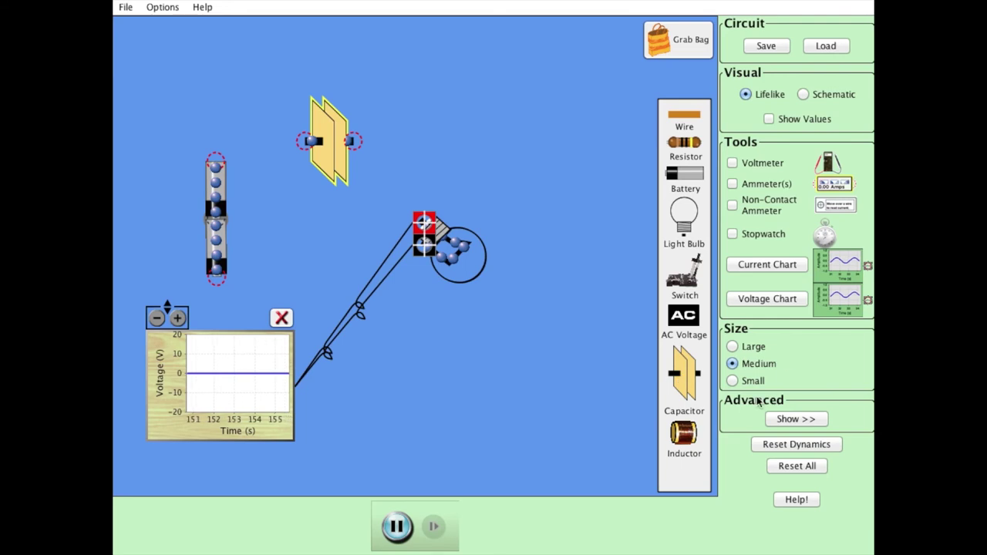
# - Add a current chart above the batteries and place its probe on the capacitor's battery-side terminal, shifting the capacitor closer to the bulb
pyautogui.click(760, 266)
pyautogui.moveTo(216, 188); pyautogui.dragTo(523, 138)
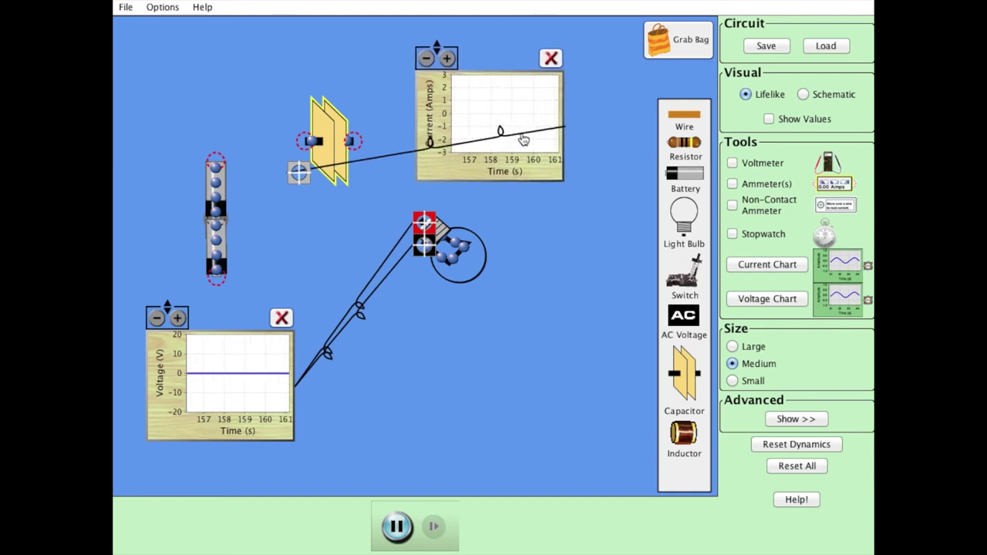
pyautogui.moveTo(308, 176); pyautogui.dragTo(532, 143)
pyautogui.moveTo(438, 115); pyautogui.dragTo(153, 81)
pyautogui.moveTo(509, 153); pyautogui.dragTo(393, 161)
pyautogui.moveTo(303, 149); pyautogui.dragTo(357, 154)
pyautogui.moveTo(199, 115); pyautogui.dragTo(199, 100)
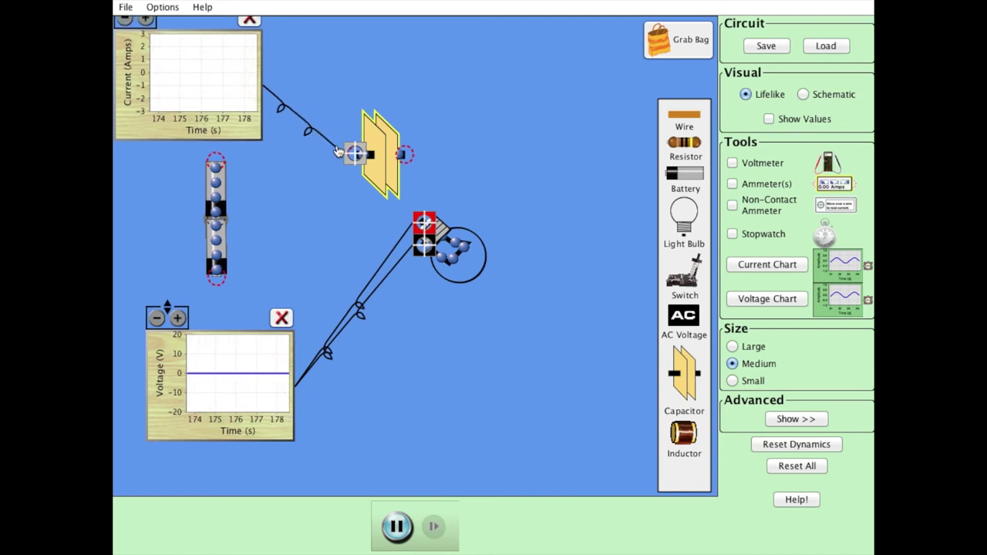
pyautogui.moveTo(354, 154); pyautogui.dragTo(357, 155)
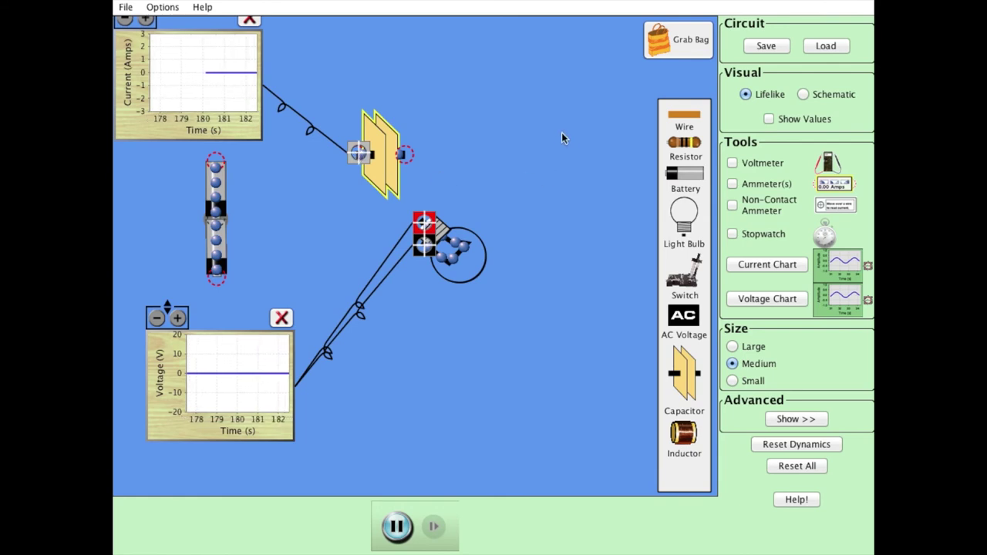
# - Wire the upper battery end through the capacitor to the bulb, and run an open-ended wire from the lower battery end toward the bulb
pyautogui.moveTo(685, 123); pyautogui.dragTo(323, 170)
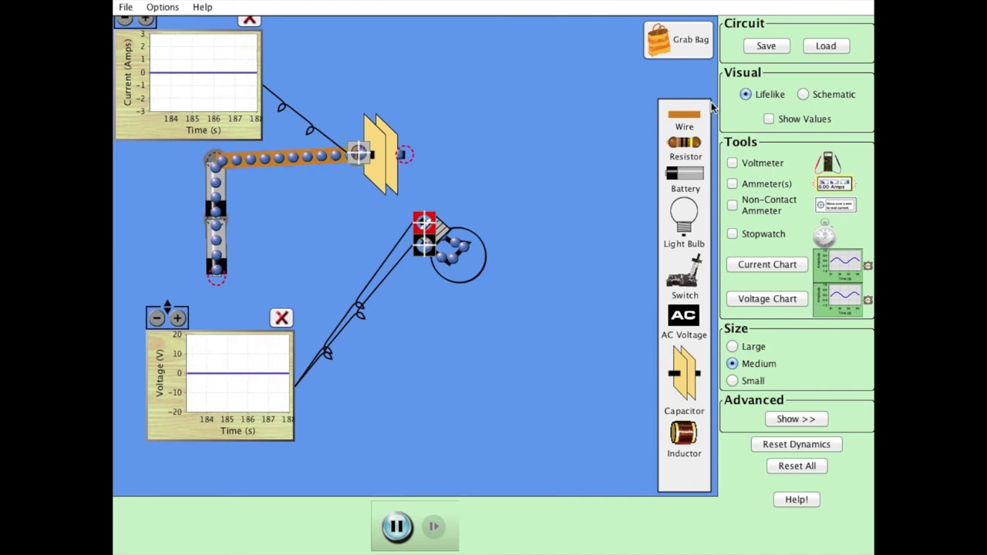
pyautogui.moveTo(678, 121); pyautogui.dragTo(441, 205)
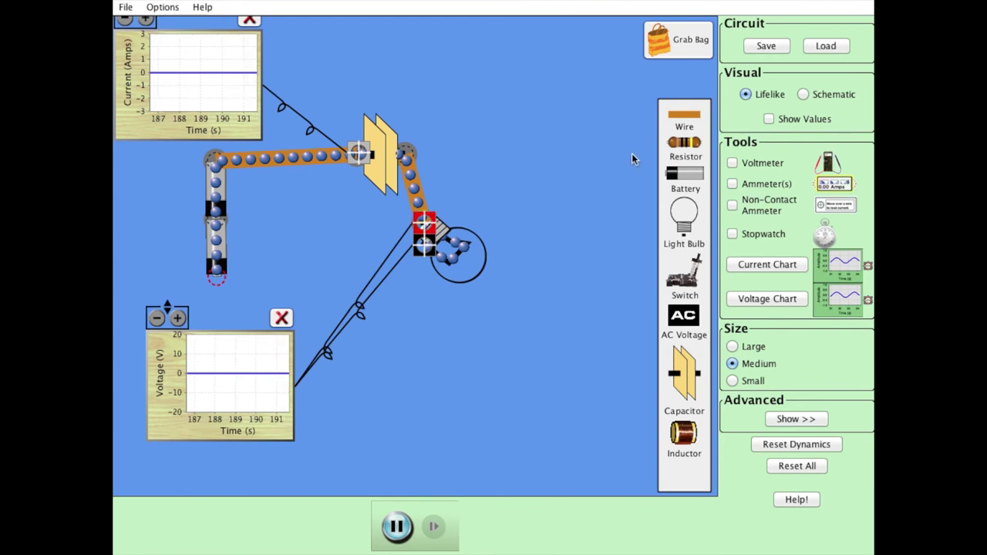
pyautogui.moveTo(685, 120); pyautogui.dragTo(337, 241)
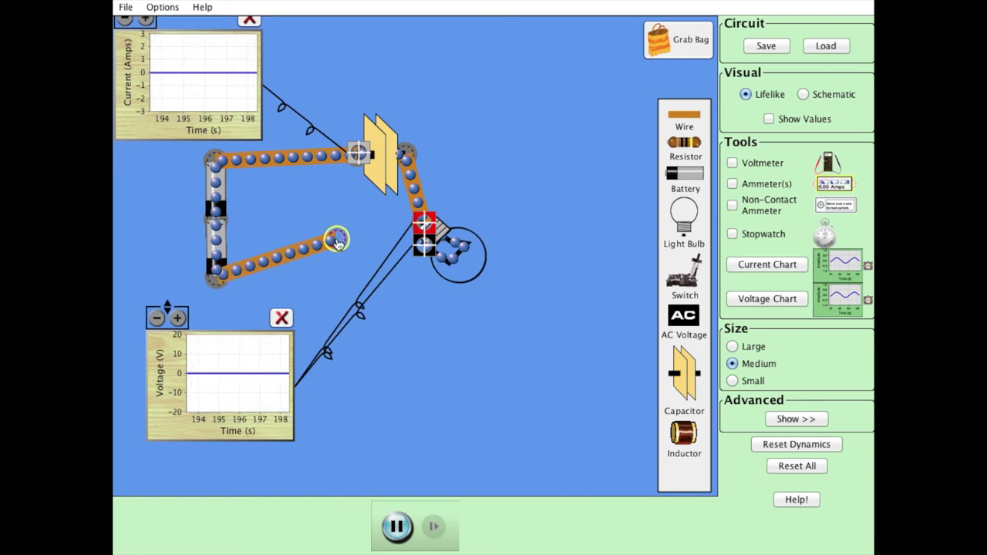
pyautogui.moveTo(337, 242); pyautogui.dragTo(340, 246)
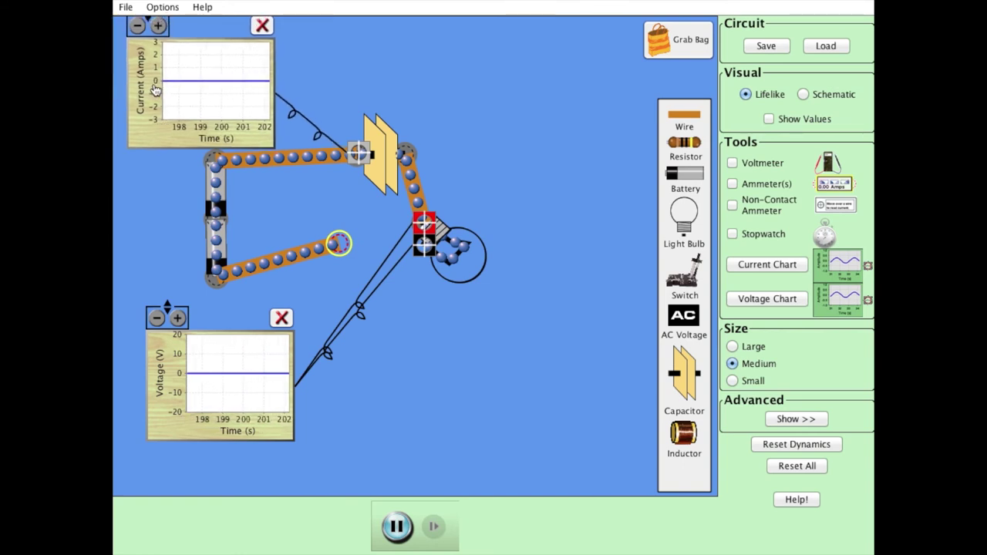
# - Zoom in on the current chart and connect the open wire to the bulb's free terminal, pausing and resuming the simulation to examine the charging curves
pyautogui.click(158, 26)
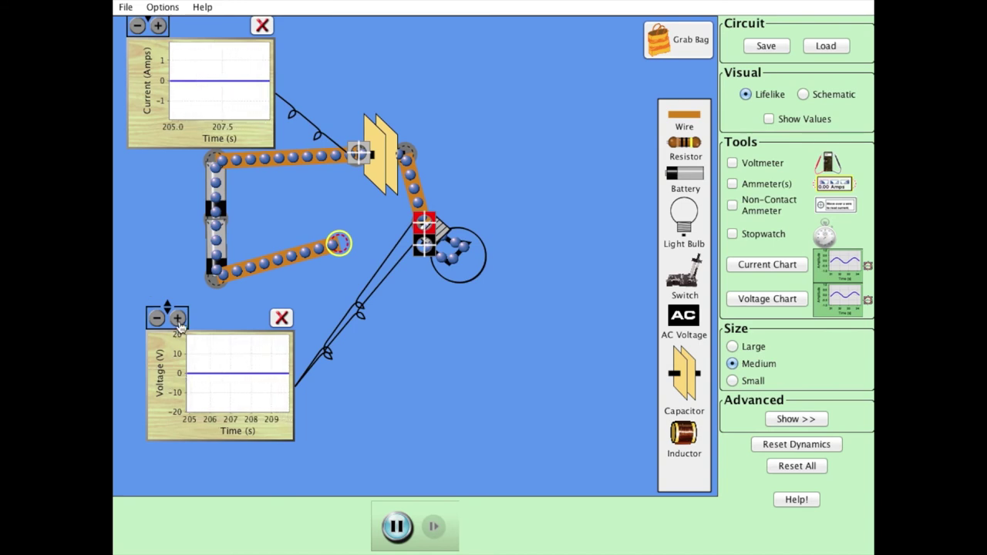
pyautogui.moveTo(339, 245); pyautogui.dragTo(399, 274)
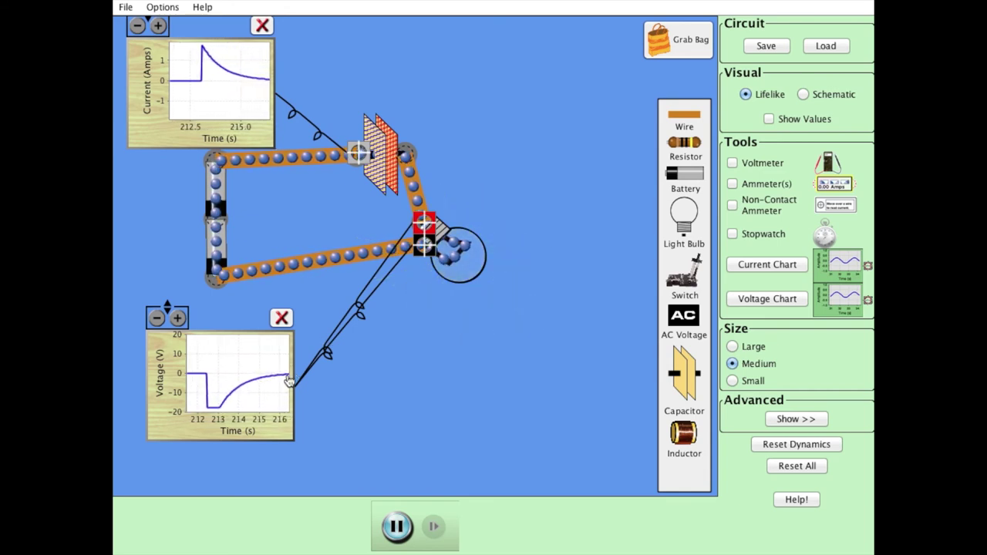
pyautogui.press('space')
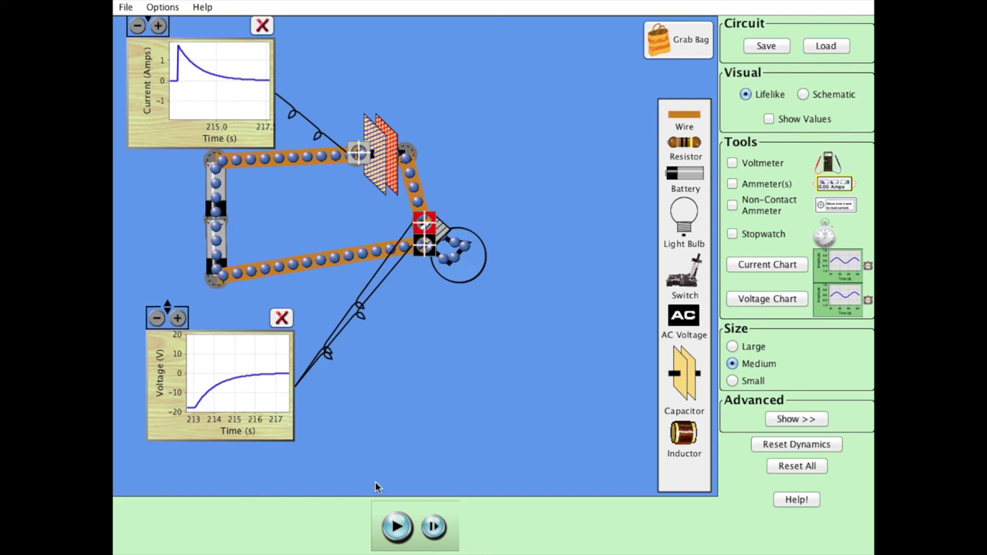
pyautogui.click(397, 526)
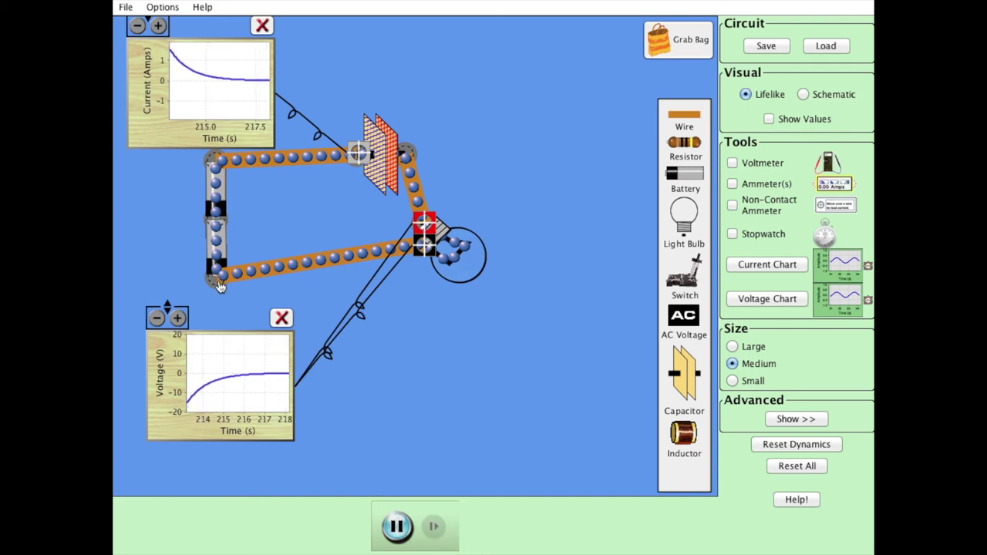
# - Remove both wires attached to the batteries and bridge the capacitor's free terminal to the bulb's free terminal with a new wire
pyautogui.moveTo(218, 283)
pyautogui.mouseDown()
pyautogui.moveTo(254, 255)
pyautogui.moveTo(216, 291)
pyautogui.moveTo(204, 290)
pyautogui.mouseUp()
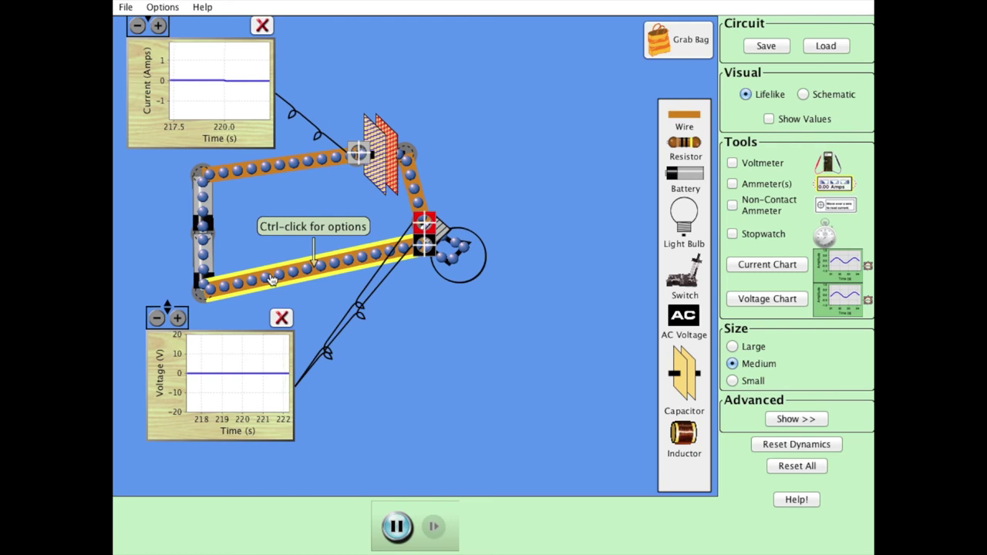
pyautogui.rightClick(272, 279)
pyautogui.click(297, 284)
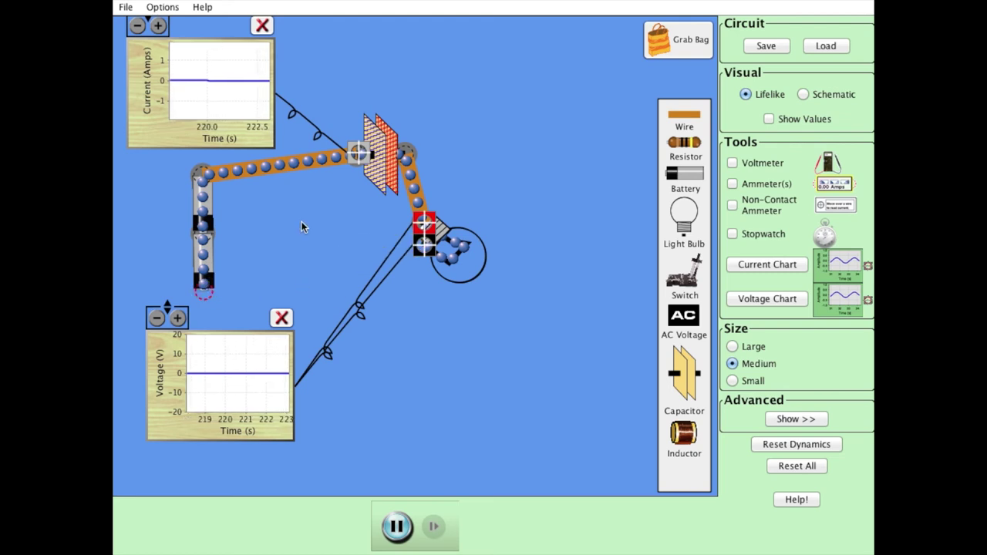
pyautogui.rightClick(233, 178)
pyautogui.click(255, 184)
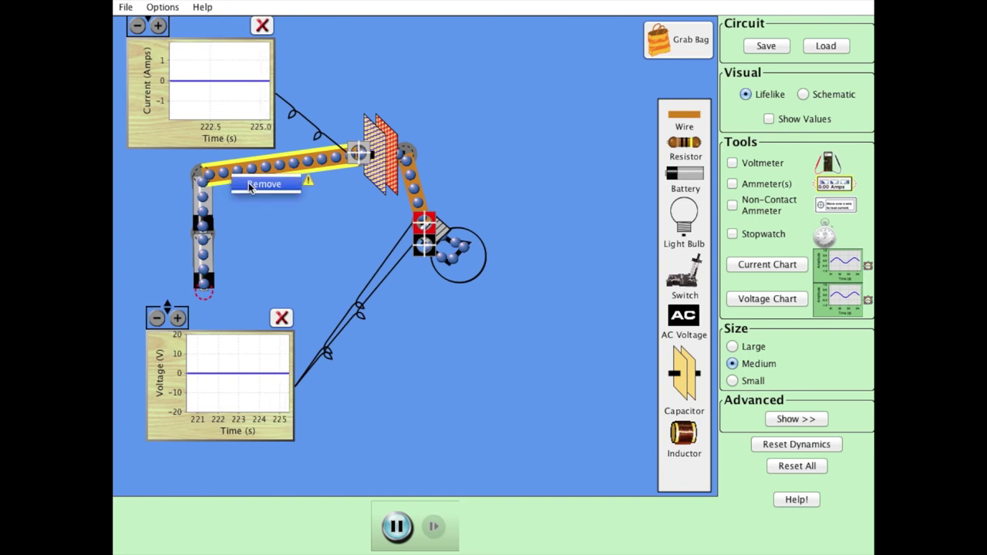
pyautogui.moveTo(675, 118); pyautogui.dragTo(396, 251)
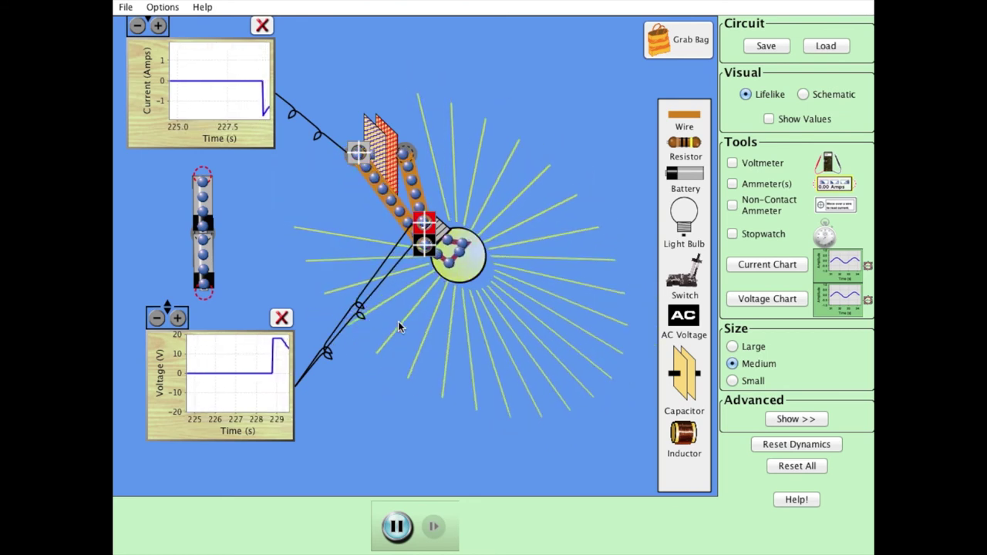